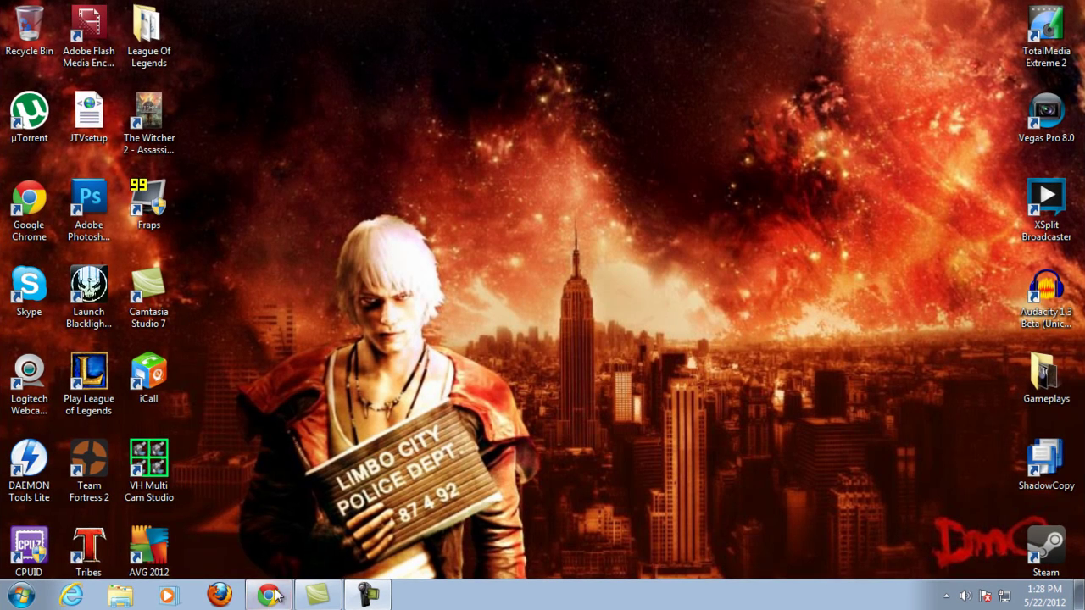
- Restore the Chrome window showing the justin.tv Share Your Video page
{"action": "left_click", "coordinate": [269, 595]}
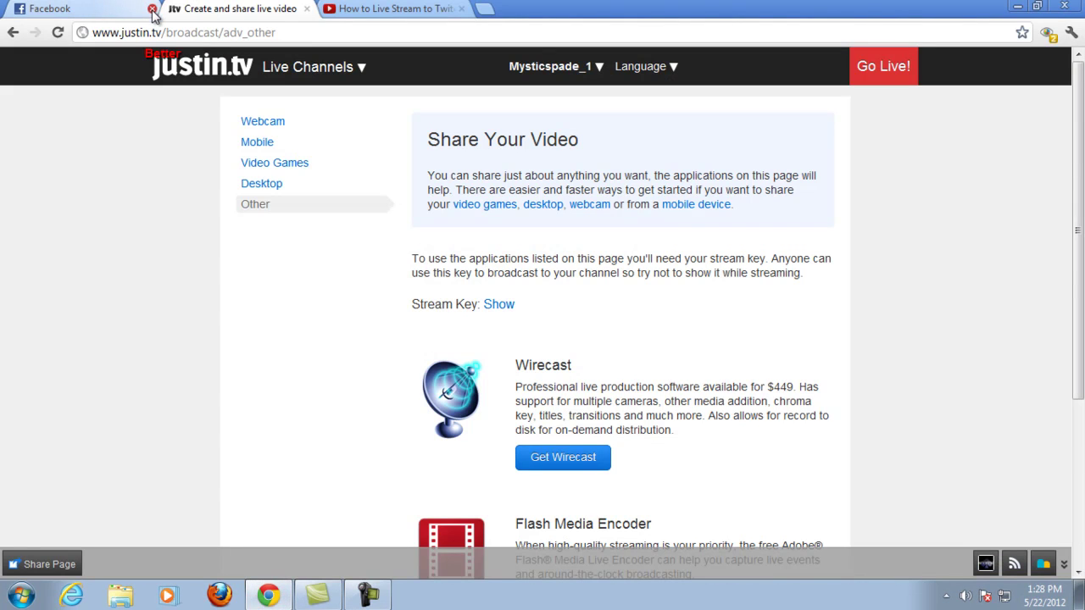
- Close the Facebook and YouTube tabs and go to the justin.tv home page
{"action": "left_click", "coordinate": [151, 8]}
{"action": "left_click", "coordinate": [307, 9]}
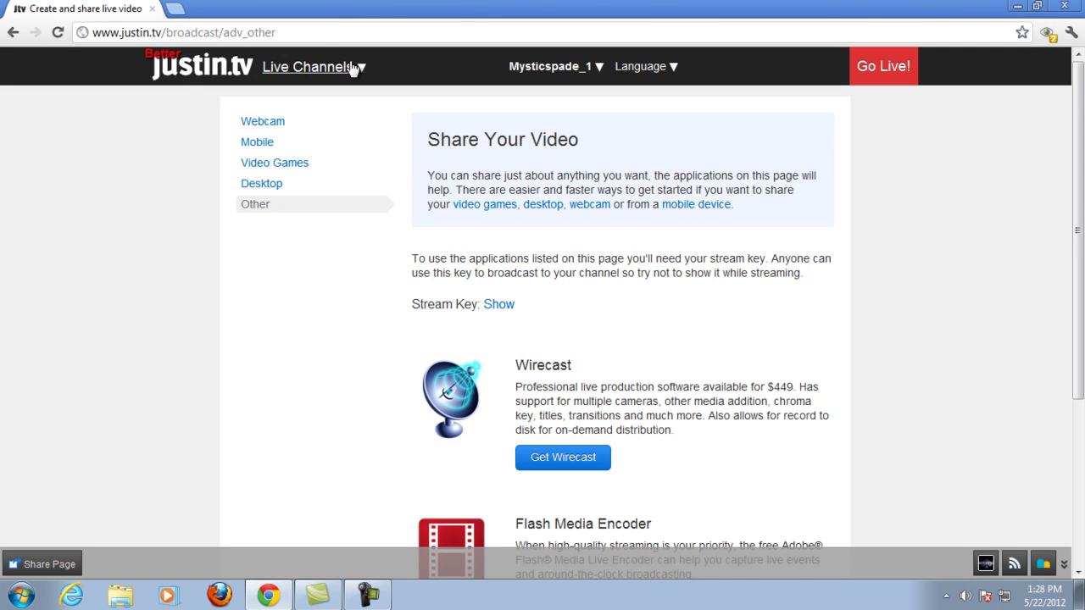
{"action": "left_click", "coordinate": [183, 78]}
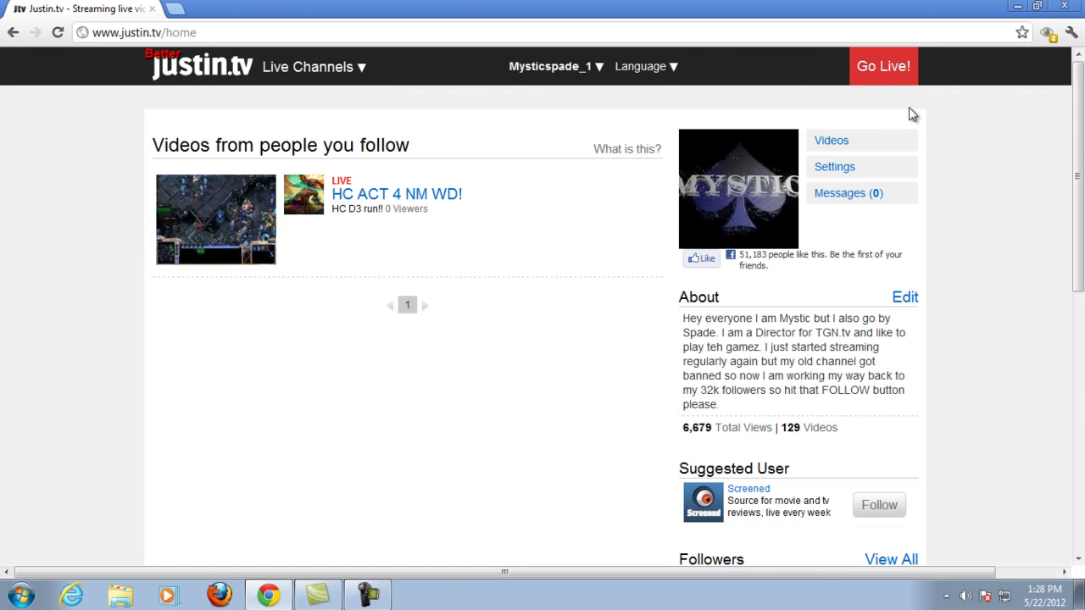
- Navigate Go Live! > More Streaming Options > Video Games > Console and scroll to Going Live
{"action": "left_click", "coordinate": [902, 80]}
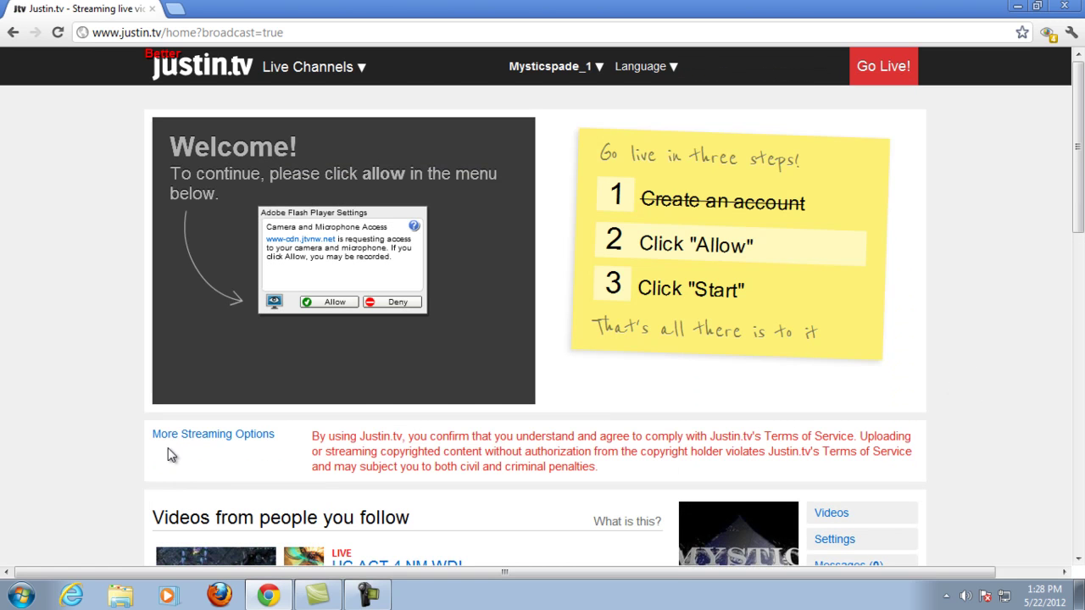
{"action": "left_click", "coordinate": [174, 437]}
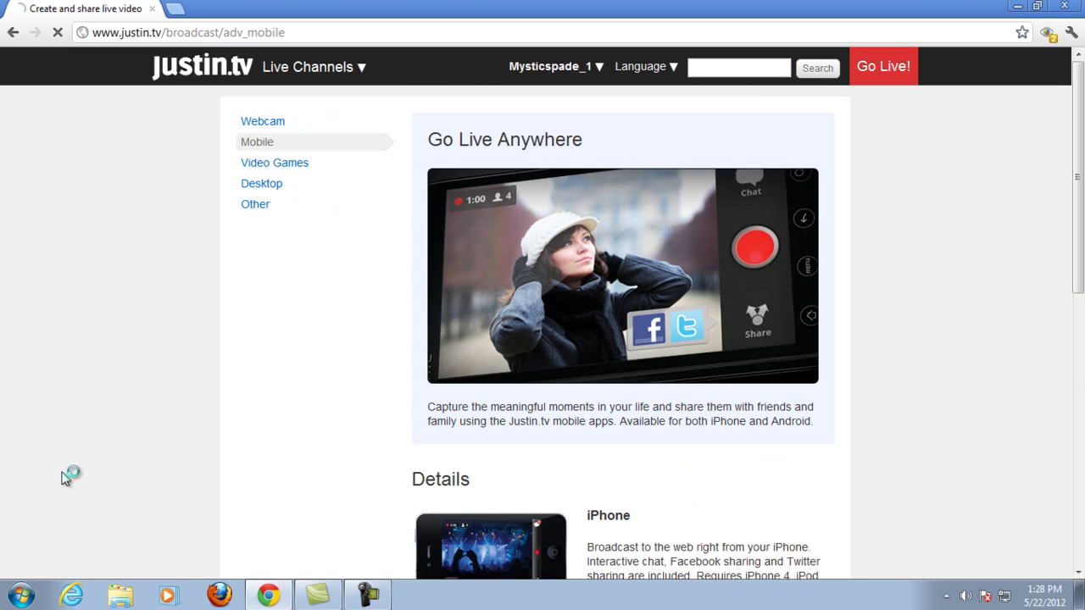
{"action": "left_click", "coordinate": [280, 167]}
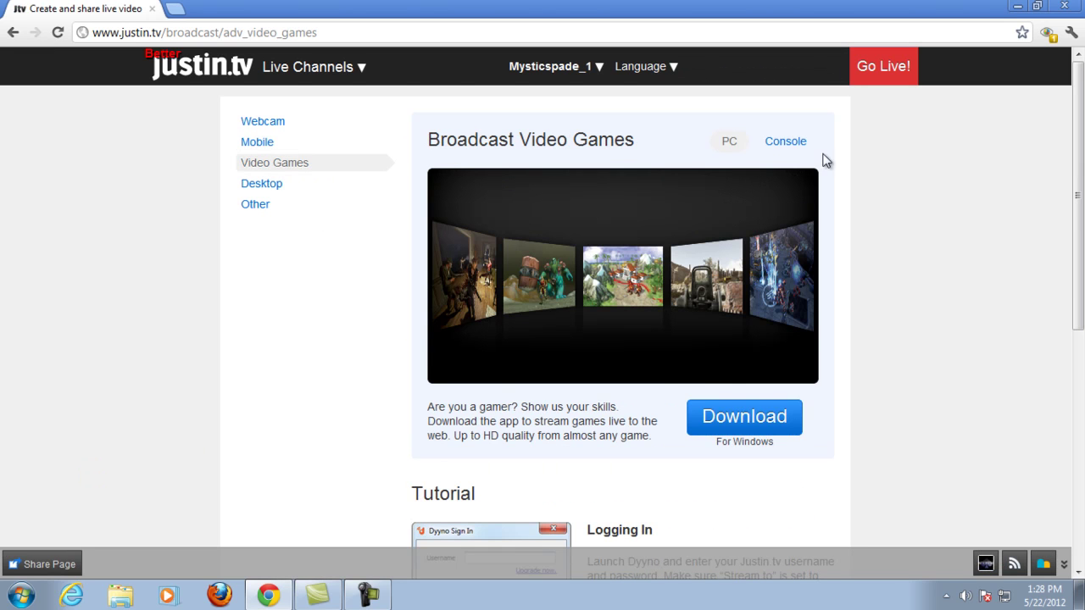
{"action": "left_click", "coordinate": [799, 148]}
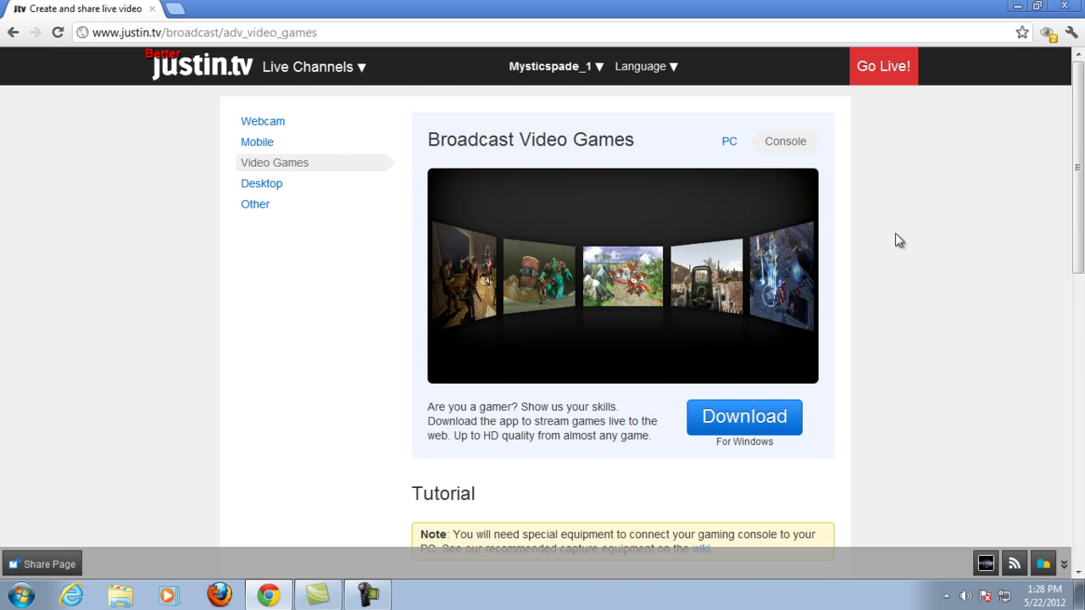
{"action": "scroll", "coordinate": [910, 244], "scroll_direction": "down", "scroll_amount": 5}
{"action": "scroll", "coordinate": [913, 245], "scroll_direction": "down", "scroll_amount": 1}
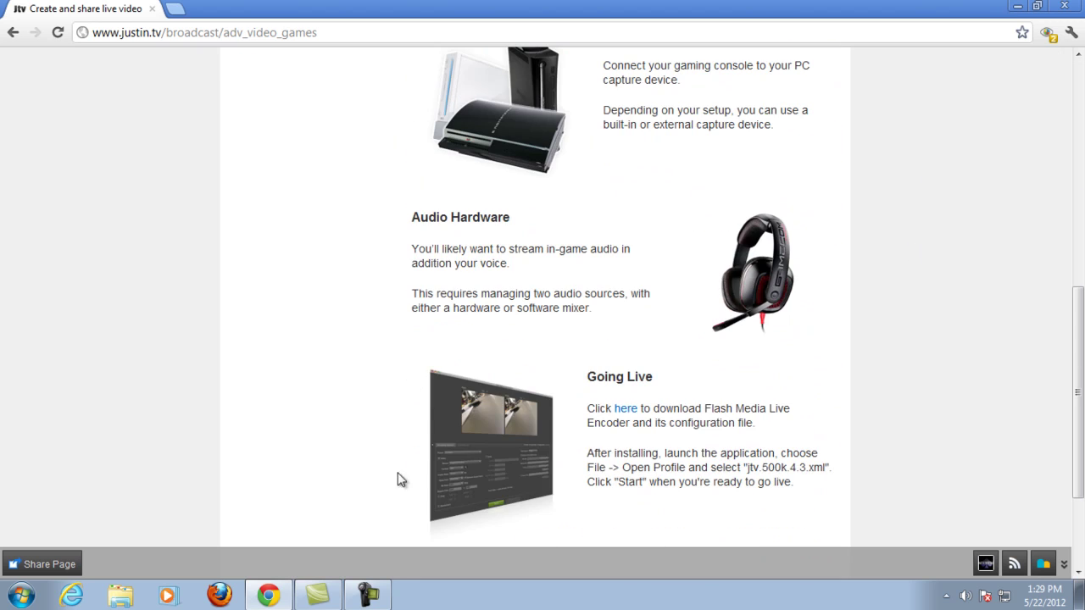
- Follow the 'here' link and download the Flash Media Encoder config file jtv.500k.4.3.xml
{"action": "left_click", "coordinate": [628, 413]}
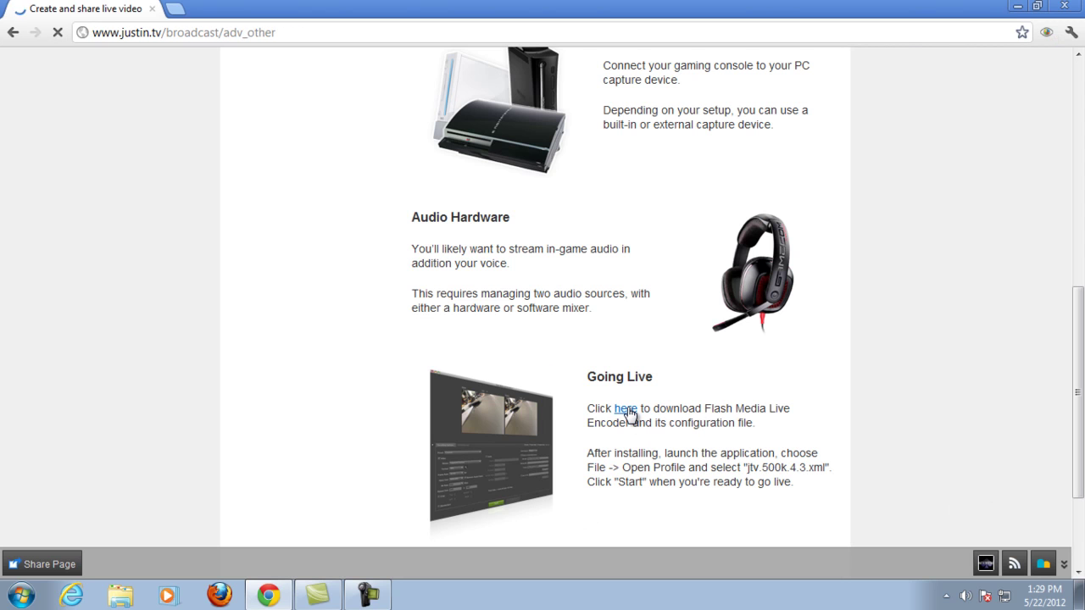
{"action": "scroll", "coordinate": [340, 424], "scroll_direction": "down", "scroll_amount": 3}
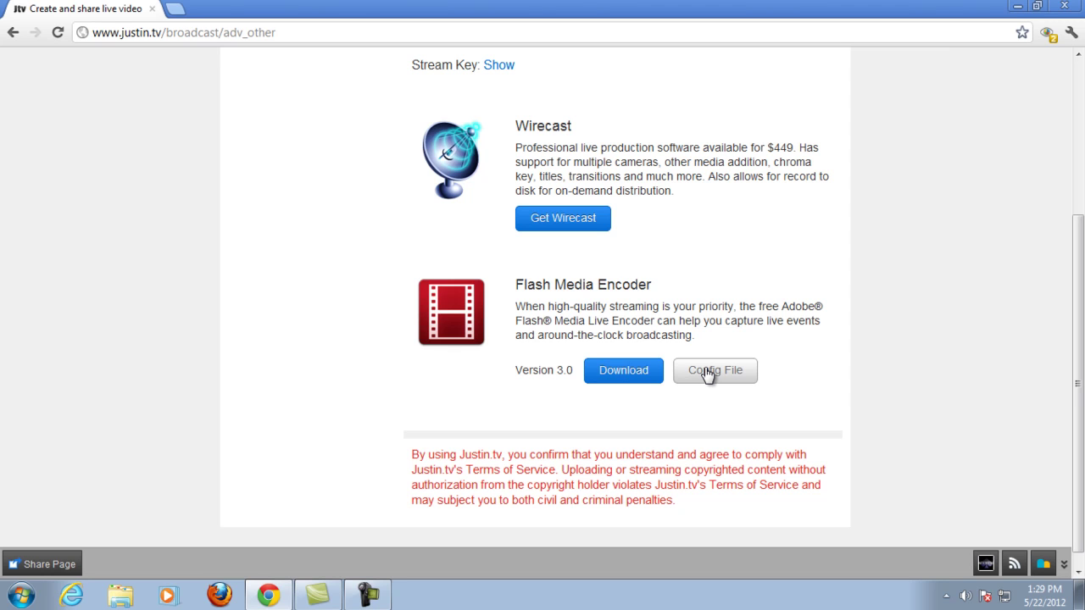
{"action": "left_click", "coordinate": [707, 384]}
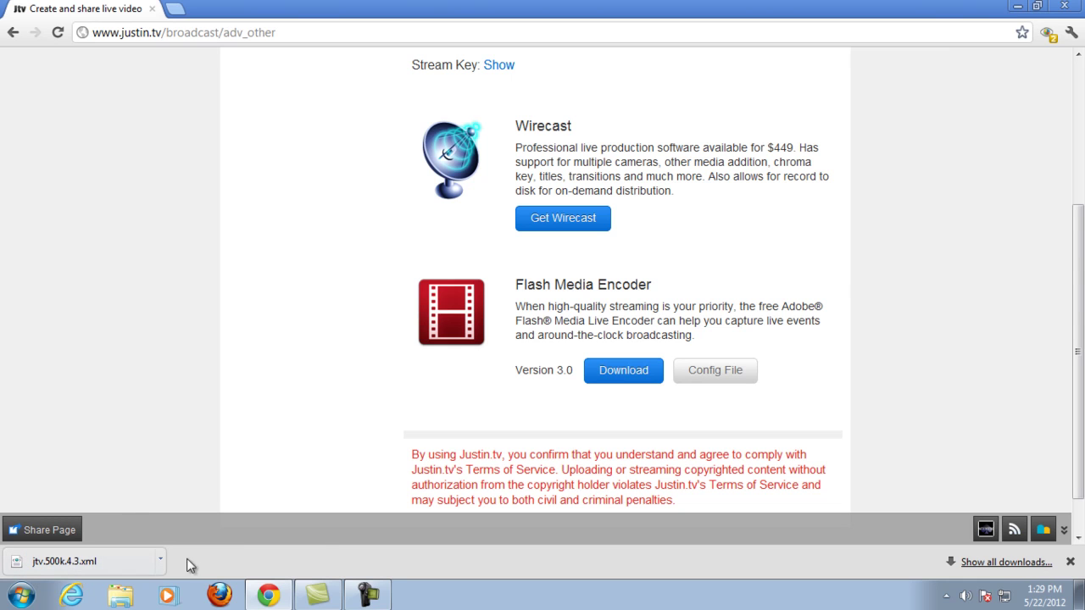
- Move the downloaded jtv.500k.4.3 file from the Downloads folder onto the desktop
{"action": "left_click", "coordinate": [161, 559]}
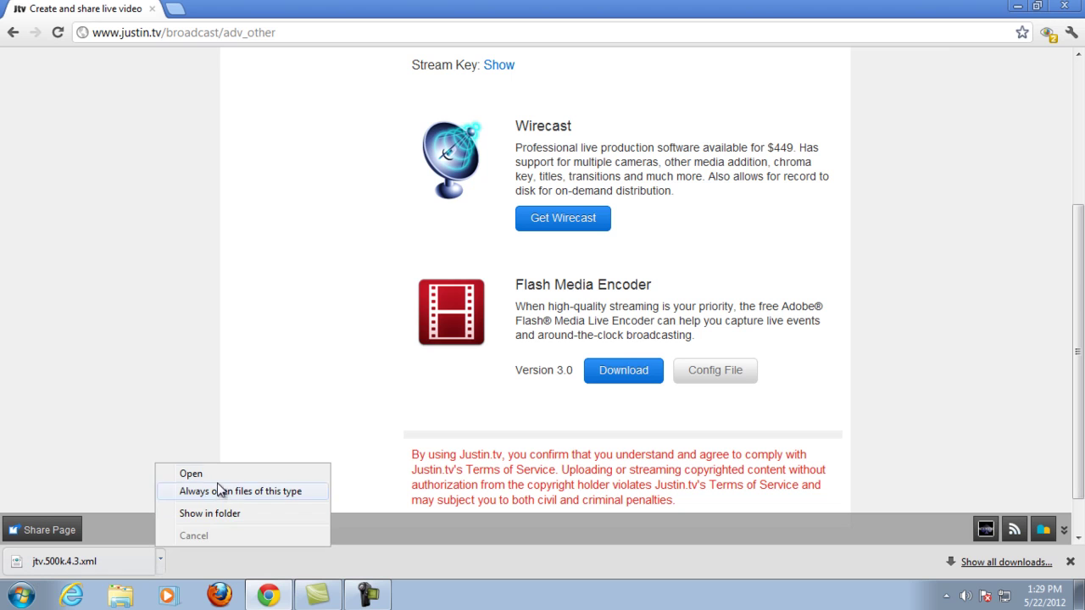
{"action": "left_click", "coordinate": [244, 517]}
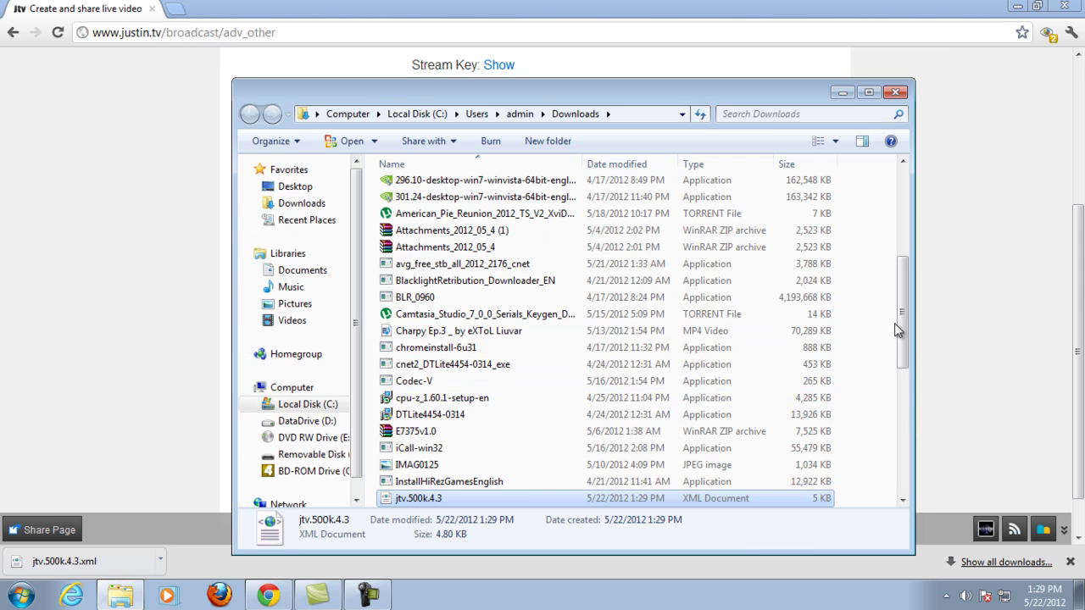
{"action": "left_click_drag", "start_coordinate": [900, 311], "coordinate": [902, 354]}
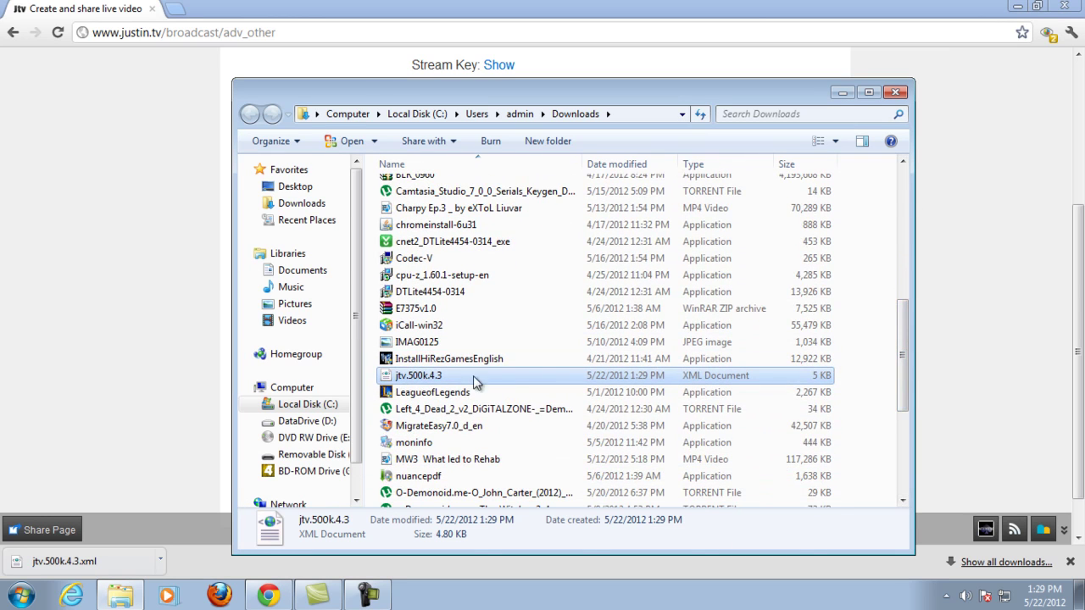
{"action": "left_click", "coordinate": [1022, 19]}
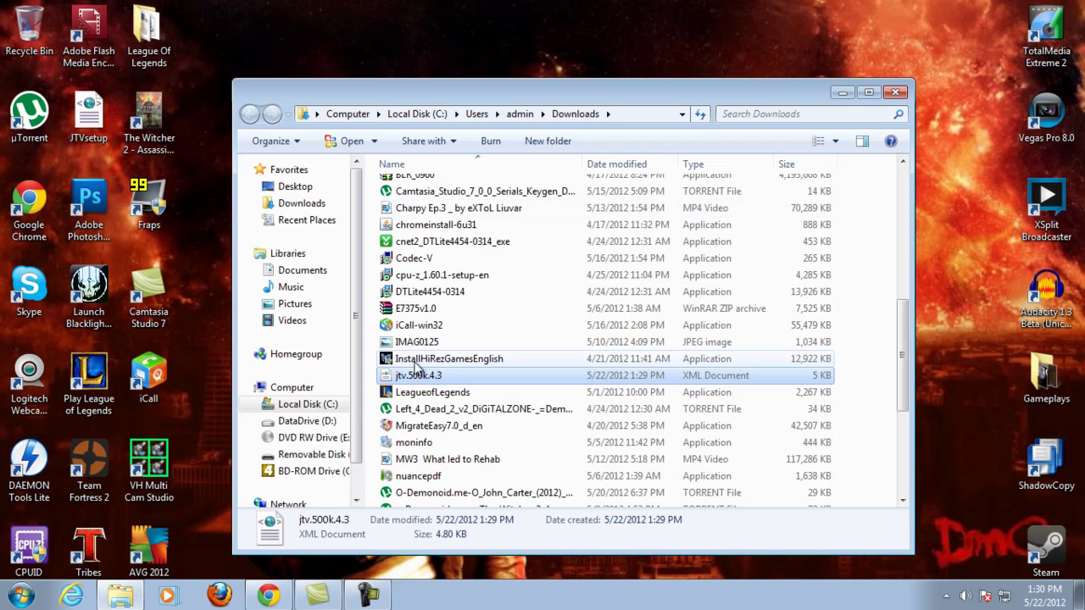
{"action": "left_click_drag", "start_coordinate": [419, 380], "coordinate": [511, 63]}
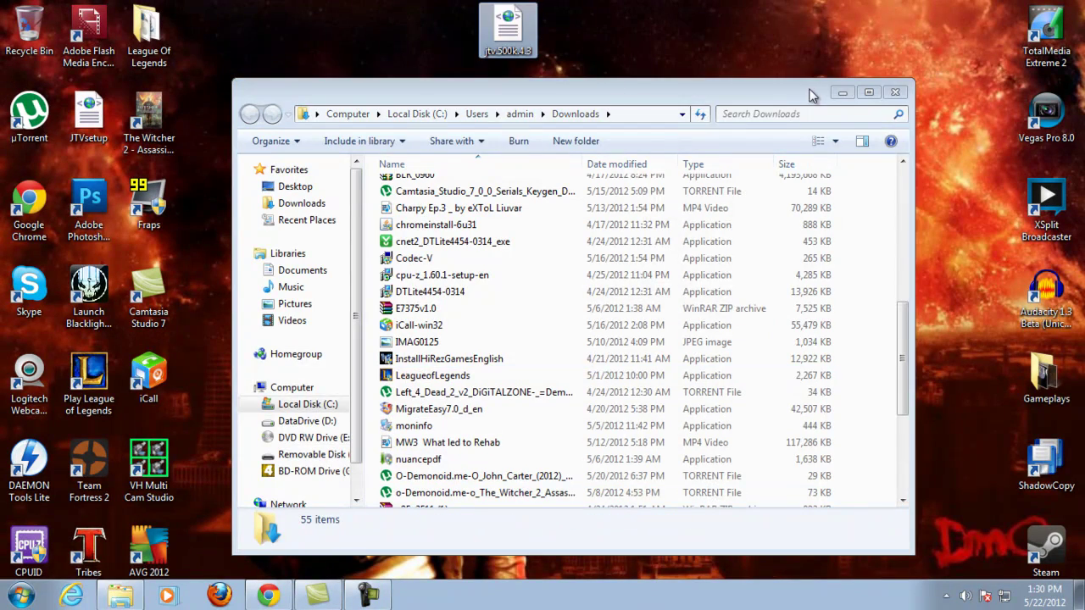
{"action": "left_click", "coordinate": [842, 91]}
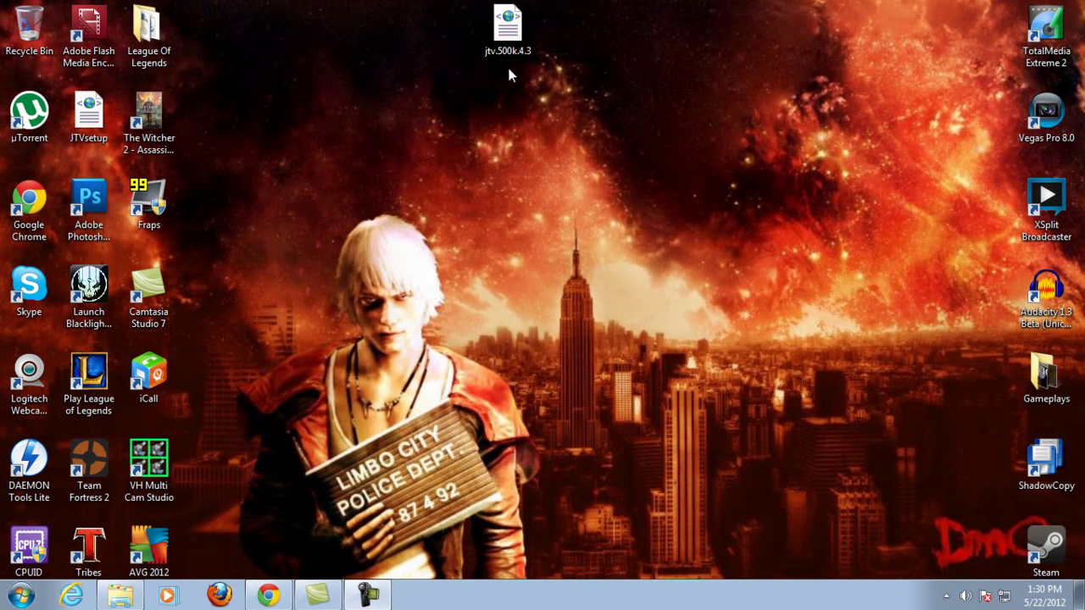
- Launch Flash Media Encoder, dismiss the audio capture warning, and check the FMS URL and Stream fields
{"action": "left_click", "coordinate": [88, 34]}
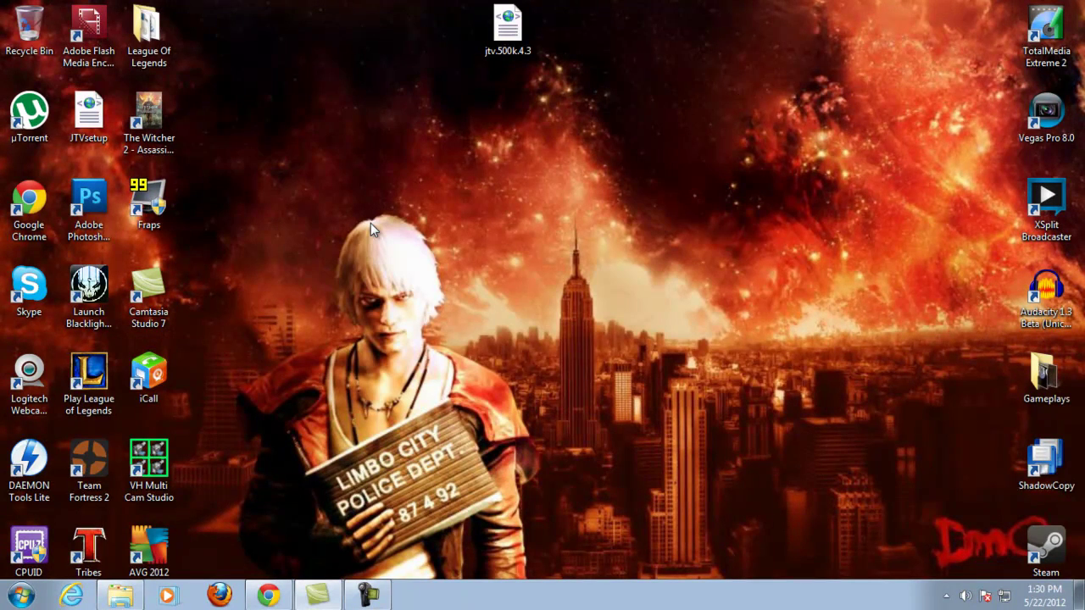
{"action": "left_click", "coordinate": [552, 383]}
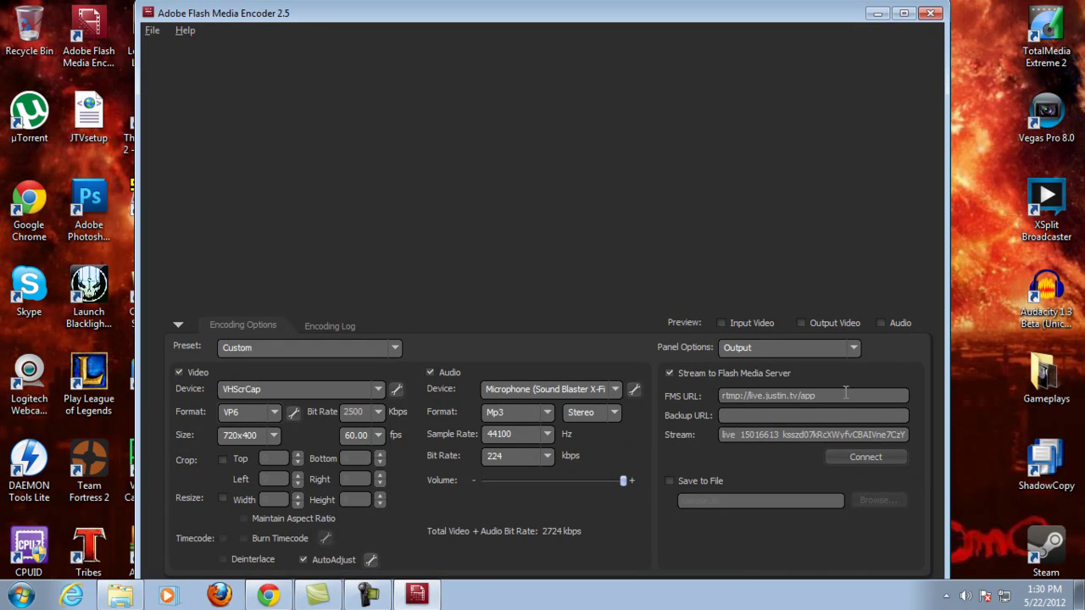
{"action": "left_click_drag", "start_coordinate": [848, 393], "coordinate": [725, 392]}
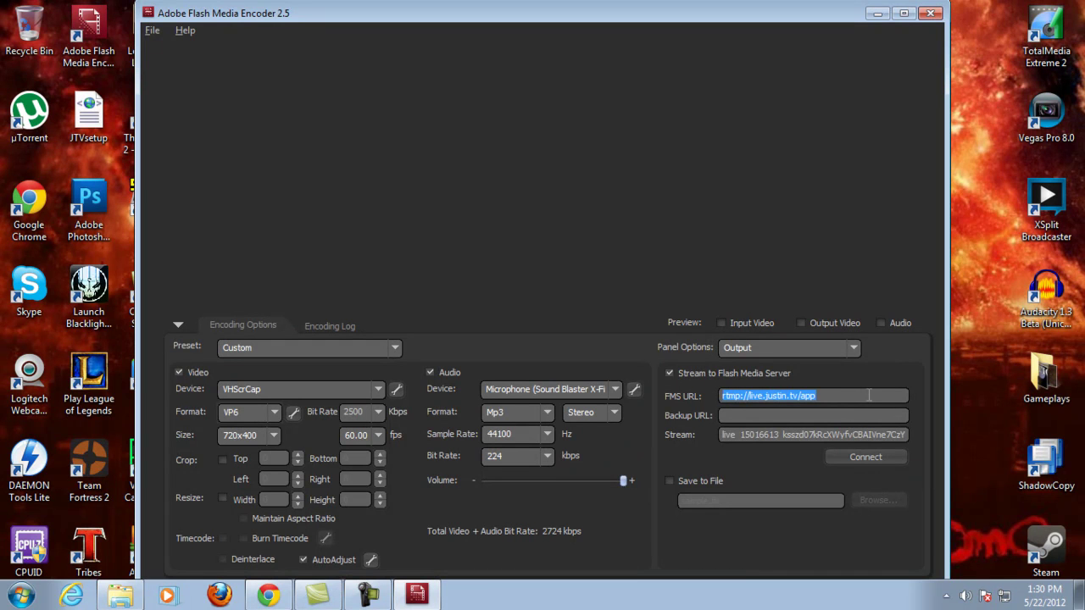
{"action": "left_click", "coordinate": [869, 395]}
{"action": "mouse_move", "coordinate": [719, 435]}
{"action": "left_mouse_down"}
{"action": "mouse_move", "coordinate": [977, 434]}
{"action": "mouse_move", "coordinate": [720, 435]}
{"action": "left_mouse_up"}
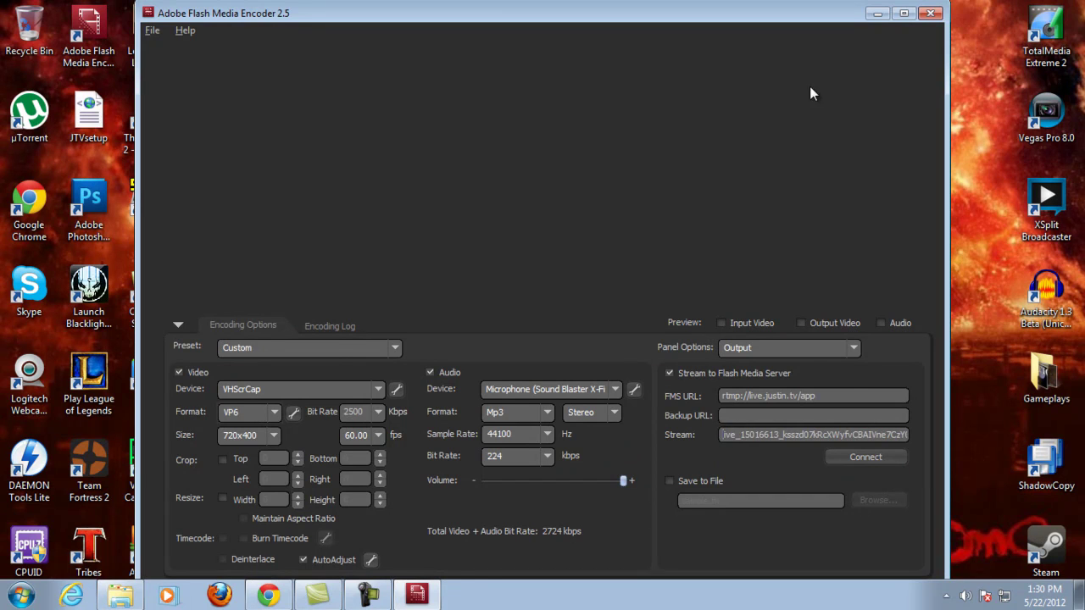
{"action": "left_click", "coordinate": [877, 13]}
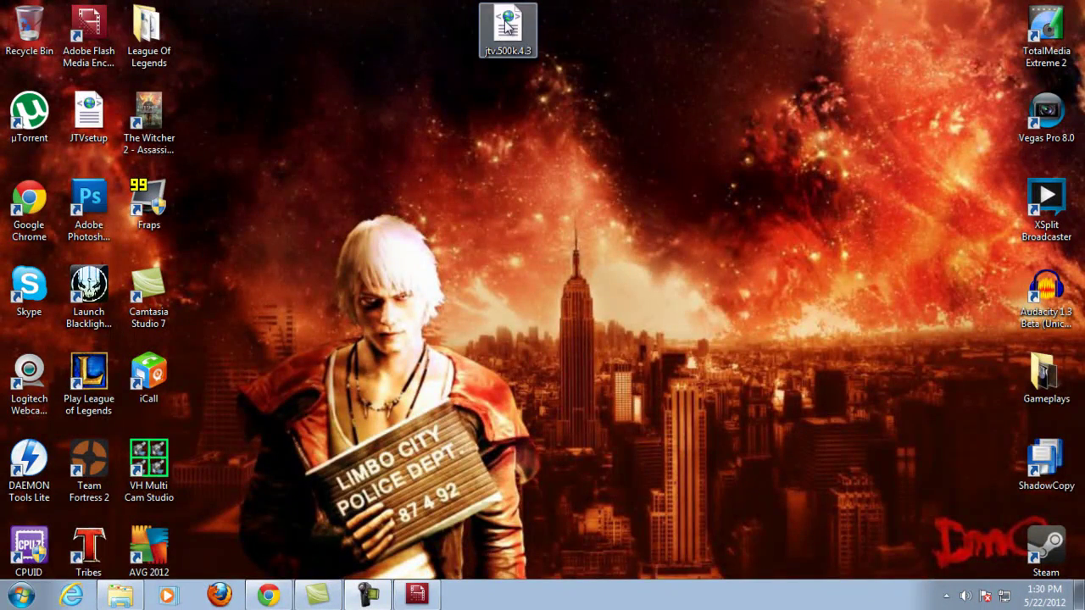
- Open jtv.500k.4.3 in Notepad
{"action": "left_click", "coordinate": [514, 36]}
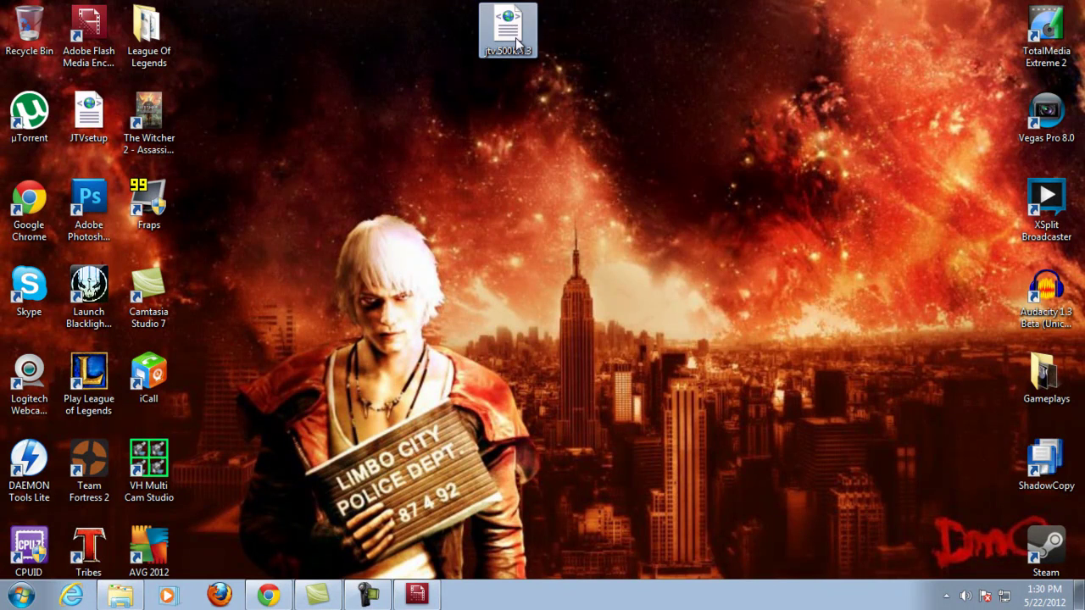
{"action": "right_click", "coordinate": [516, 40]}
{"action": "right_click", "coordinate": [506, 24]}
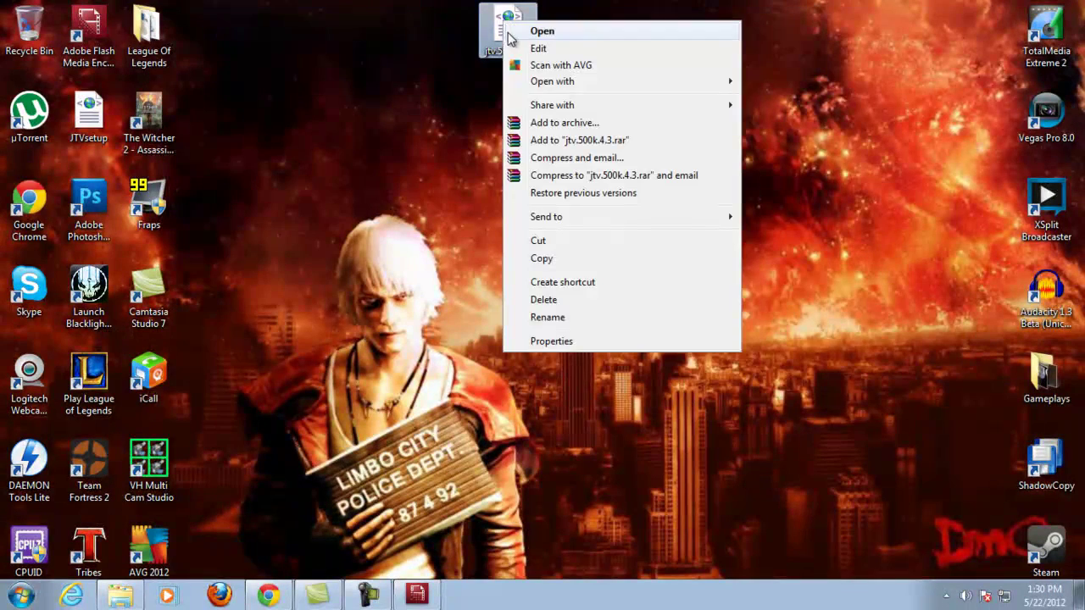
{"action": "mouse_move", "coordinate": [719, 85]}
{"action": "left_click", "coordinate": [805, 112]}
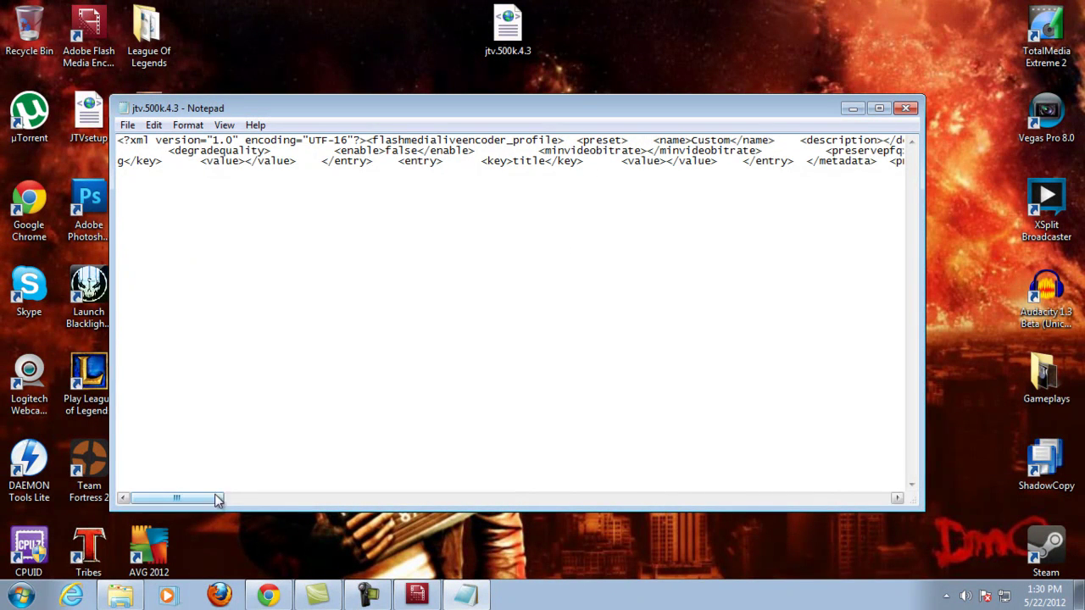
- Compare the config's rtmp://live.justin.tv/app URL against the encoder's FMS URL
{"action": "left_click_drag", "start_coordinate": [212, 503], "coordinate": [585, 503]}
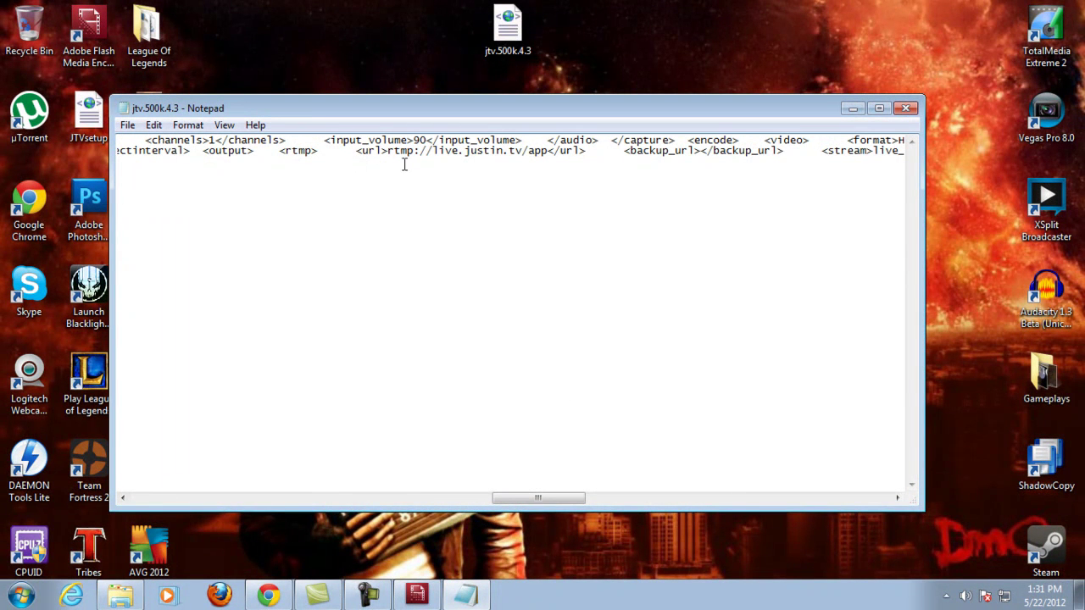
{"action": "left_click_drag", "start_coordinate": [387, 154], "coordinate": [550, 150]}
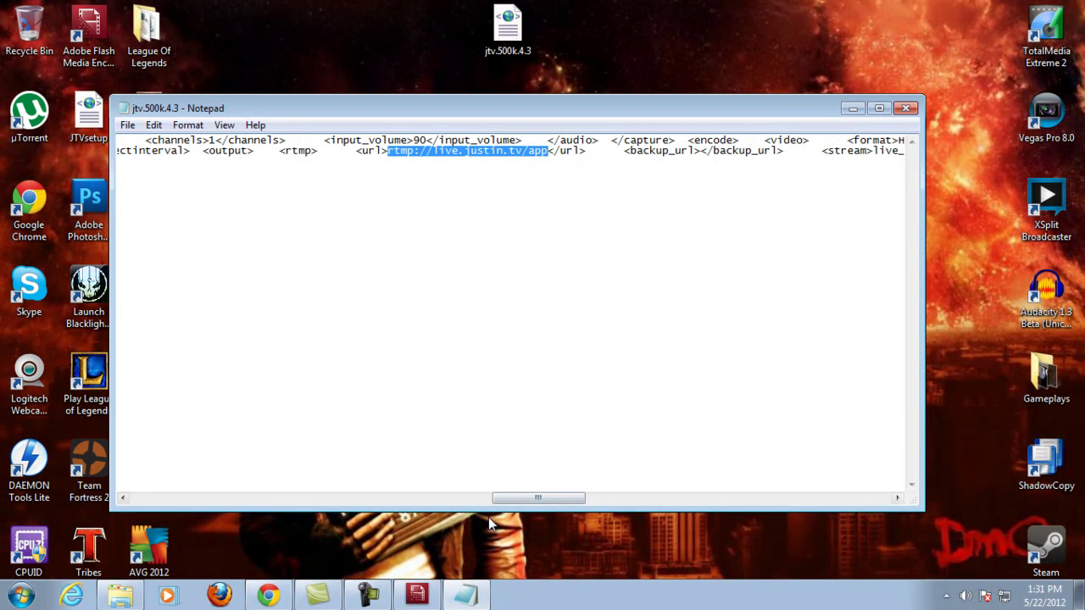
{"action": "left_click", "coordinate": [416, 594]}
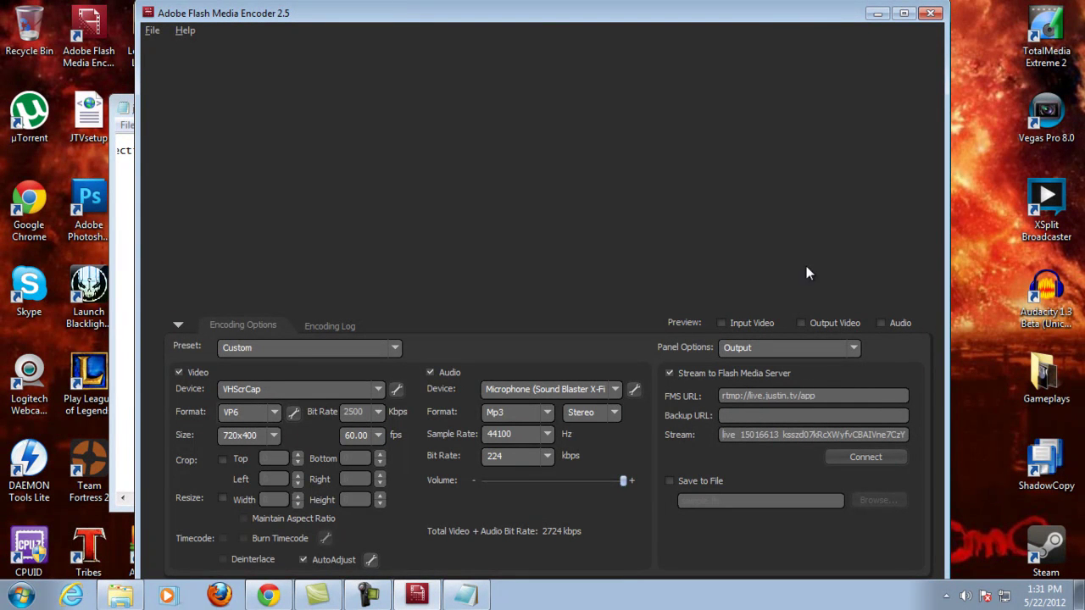
{"action": "left_click", "coordinate": [878, 13]}
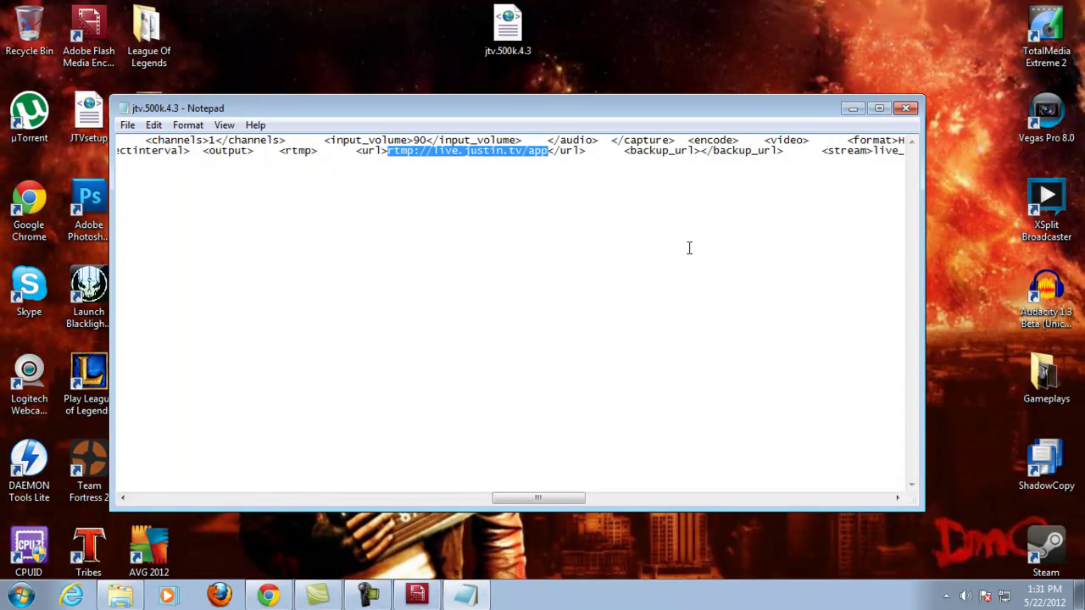
- Select the stream key in the config's <stream> element and restore the encoder to compare
{"action": "left_click", "coordinate": [789, 151]}
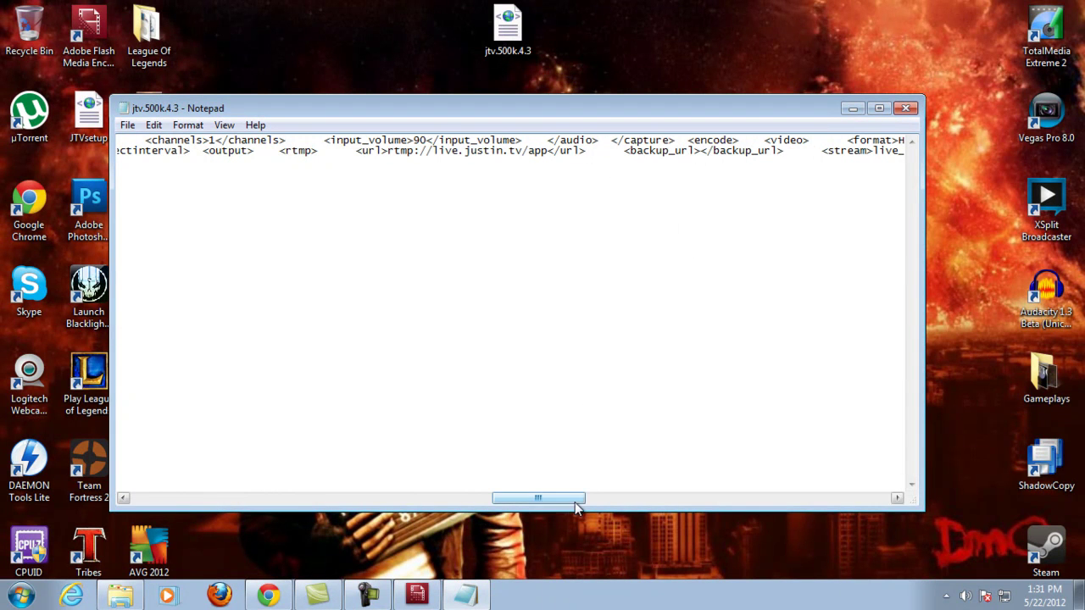
{"action": "left_click_drag", "start_coordinate": [577, 501], "coordinate": [625, 501]}
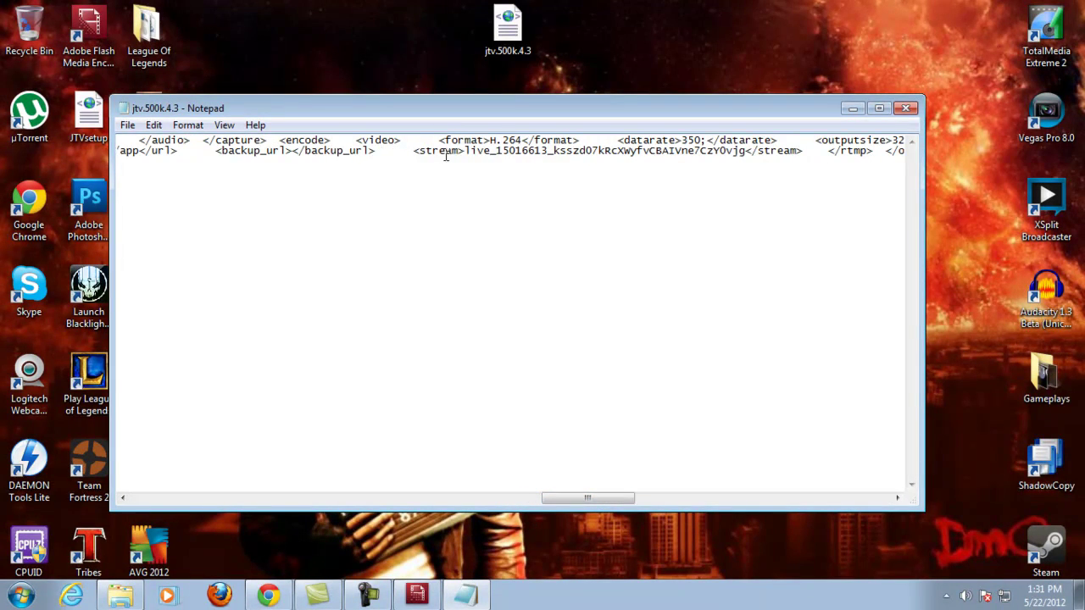
{"action": "left_click_drag", "start_coordinate": [465, 151], "coordinate": [745, 153]}
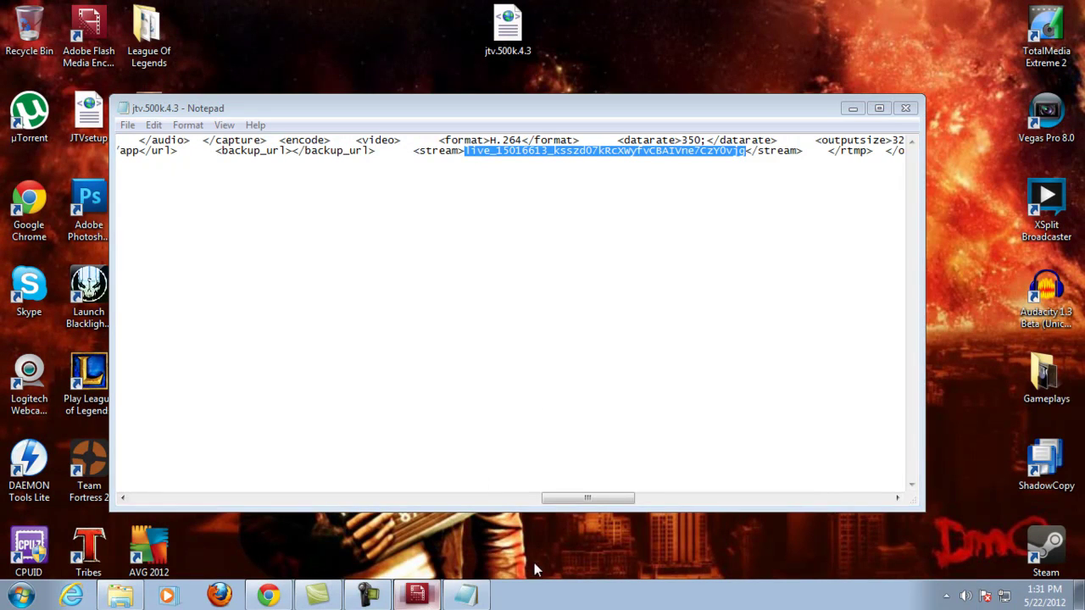
{"action": "left_click", "coordinate": [416, 596]}
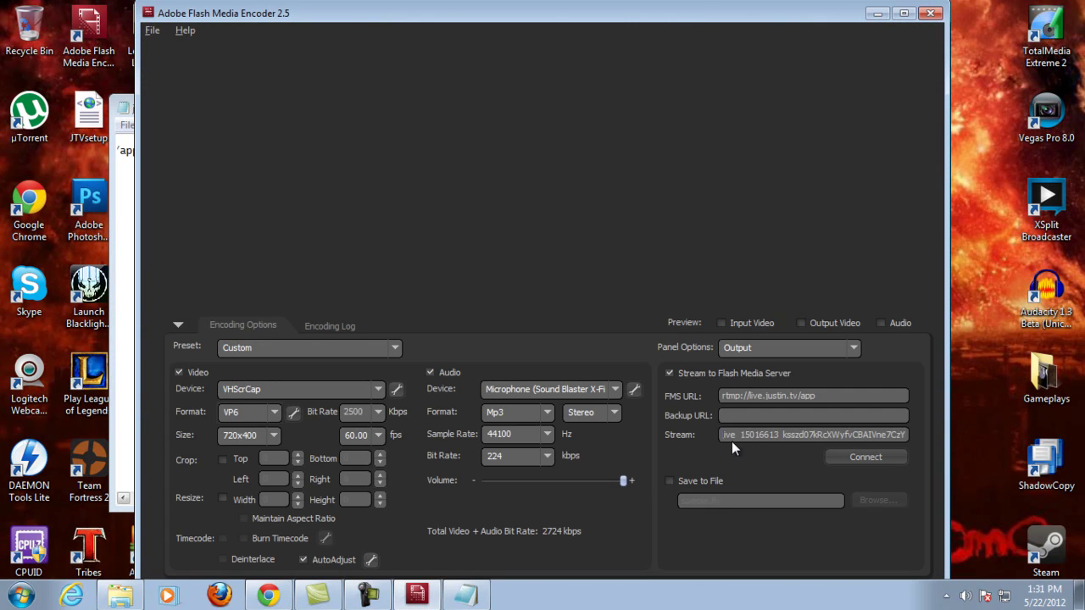
{"action": "left_click", "coordinate": [743, 432]}
{"action": "left_click_drag", "start_coordinate": [721, 436], "coordinate": [994, 431]}
{"action": "left_click_drag", "start_coordinate": [724, 435], "coordinate": [929, 436]}
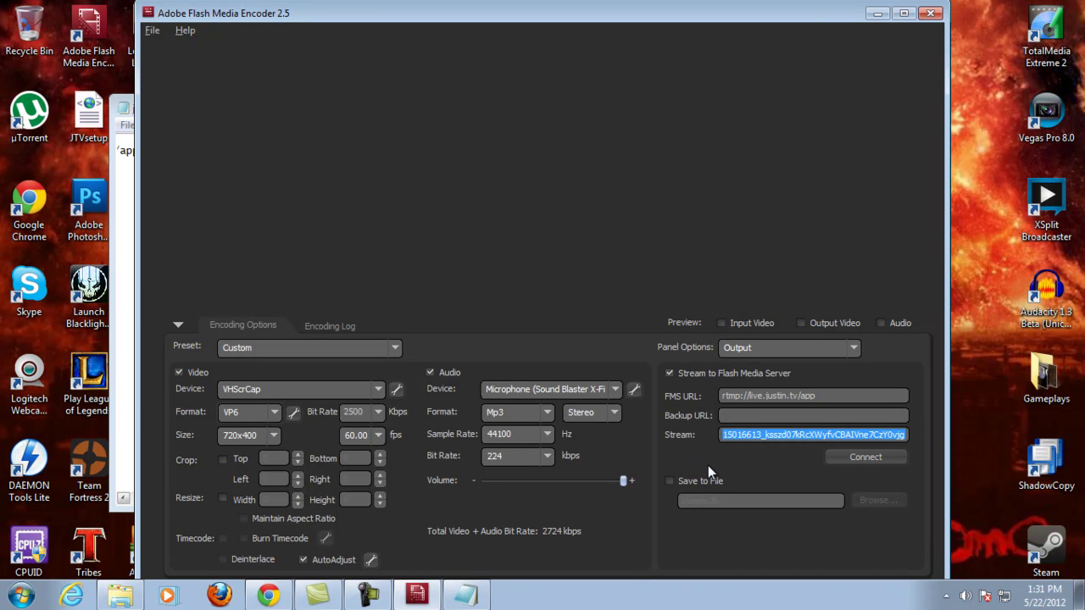